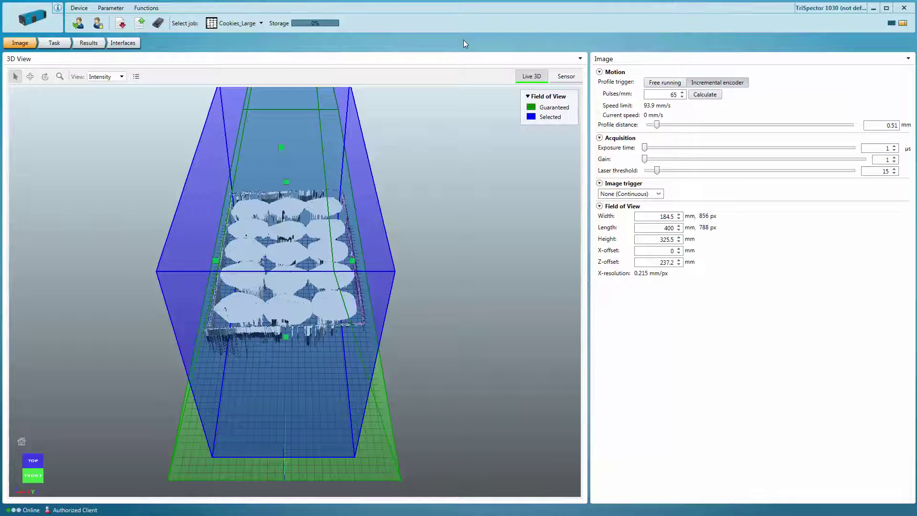
Set the field of view to 175 mm width and 306 mm length, with a 274 mm Z-offset.
{"action": "double_click", "coordinate": [664, 216]}
{"action": "type", "text": "175"}
{"action": "key", "text": "Return"}
{"action": "key", "text": "Tab"}
{"action": "key", "text": "Return"}
{"action": "key", "text": "Tab"}
{"action": "key", "text": "Tab"}
{"action": "type", "text": ".9"}
{"action": "key", "text": "Return"}
{"action": "key", "text": "Tab"}
{"action": "type", "text": "274"}
{"action": "key", "text": "Return"}
Set exposure time to 100 and save the reference job image.
{"action": "double_click", "coordinate": [877, 148]}
{"action": "type", "text": "100"}
{"action": "key", "text": "Return"}
{"action": "left_click", "coordinate": [53, 43]}
{"action": "left_click", "coordinate": [50, 106]}
Place a Shape Locator over the cookie box with a 270 mm minimum height.
{"action": "left_click", "coordinate": [45, 127]}
{"action": "left_click", "coordinate": [33, 460]}
{"action": "left_click_drag", "start_coordinate": [378, 164], "coordinate": [383, 171]}
{"action": "double_click", "coordinate": [710, 326]}
{"action": "key", "text": "Return"}
{"action": "double_click", "coordinate": [890, 325]}
Add a rectangular mask to the locator and stretch it over the cookies.
{"action": "left_click", "coordinate": [653, 438]}
{"action": "left_click", "coordinate": [707, 450]}
{"action": "left_click_drag", "start_coordinate": [349, 330], "coordinate": [372, 369]}
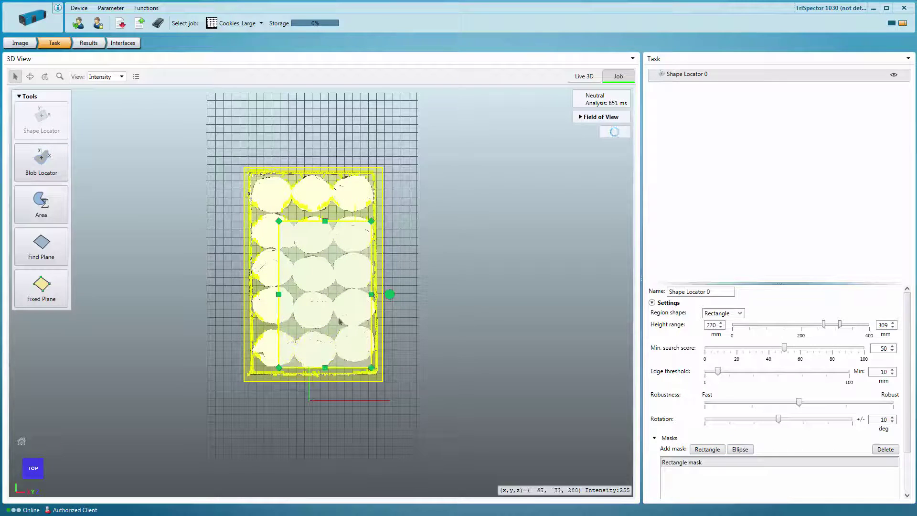
{"action": "left_click_drag", "start_coordinate": [278, 221], "coordinate": [255, 177]}
Add an Area tool on the bottom cookie row: minimum height 280 mm, coverage 65–100.
{"action": "left_click", "coordinate": [41, 203]}
{"action": "left_click_drag", "start_coordinate": [251, 173], "coordinate": [256, 331]}
{"action": "left_click_drag", "start_coordinate": [376, 388], "coordinate": [373, 369]}
{"action": "double_click", "coordinate": [705, 325]}
{"action": "key", "text": "Return"}
{"action": "double_click", "coordinate": [889, 326]}
{"action": "left_click", "coordinate": [654, 410]}
{"action": "key", "text": "Tab"}
{"action": "double_click", "coordinate": [894, 421]}
{"action": "type", "text": "0"}
{"action": "key", "text": "Return"}
Duplicate Area 1 into copies 1.1–1.3 and move them onto the upper cookie rows.
{"action": "left_click", "coordinate": [707, 92]}
{"action": "right_click", "coordinate": [707, 91]}
{"action": "left_click", "coordinate": [717, 93]}
{"action": "left_click", "coordinate": [692, 99]}
{"action": "left_click_drag", "start_coordinate": [353, 337], "coordinate": [353, 302]}
{"action": "right_click", "coordinate": [691, 101]}
{"action": "left_click", "coordinate": [706, 107]}
{"action": "left_click", "coordinate": [685, 115]}
{"action": "key", "text": "ctrl+d"}
{"action": "key", "text": "ctrl+d"}
{"action": "left_click_drag", "start_coordinate": [315, 348], "coordinate": [315, 193]}
Set output I/O 1 to activate on Overall result not OK and I/O 2 on Result ready.
{"action": "left_click", "coordinate": [87, 44]}
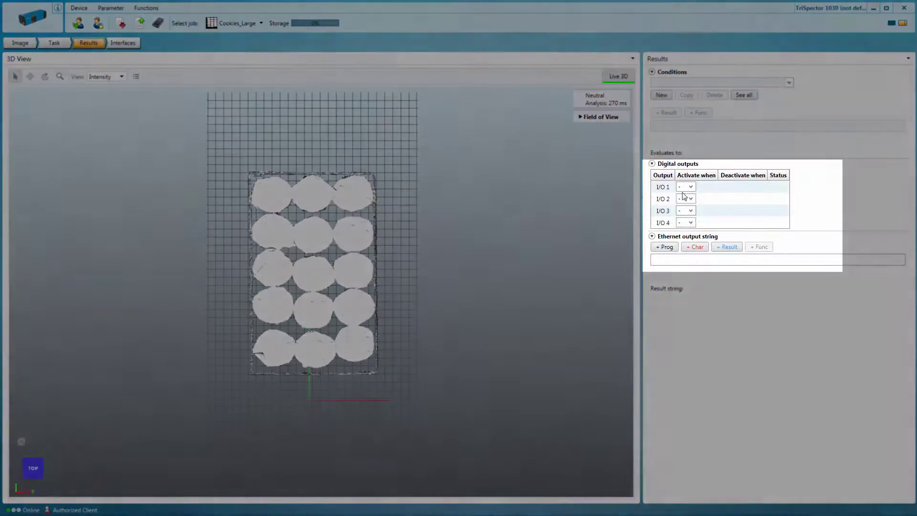
{"action": "left_click", "coordinate": [690, 187]}
{"action": "left_click", "coordinate": [704, 238]}
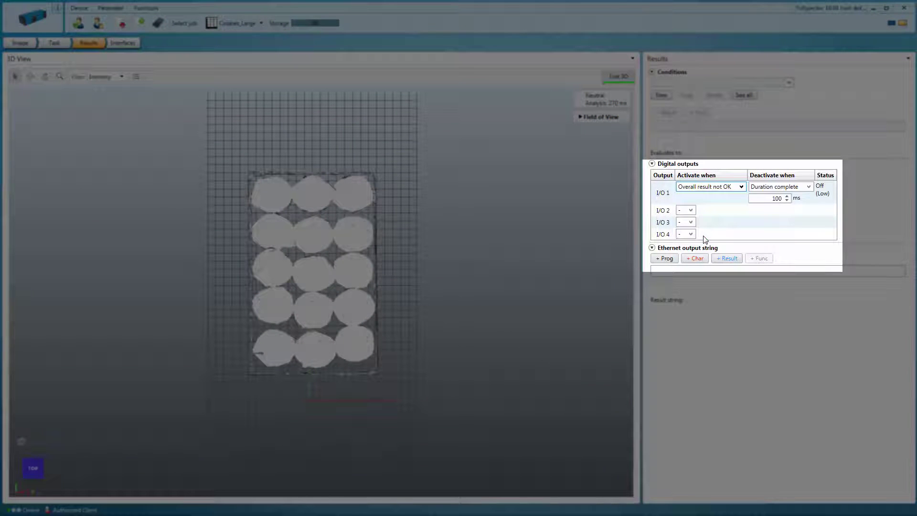
{"action": "left_click", "coordinate": [690, 210]}
{"action": "left_click", "coordinate": [705, 243]}
{"action": "left_click", "coordinate": [126, 44]}
Open the Active level dropdown for I/O 1 Out in I/O Definitions.
{"action": "left_click", "coordinate": [727, 107]}
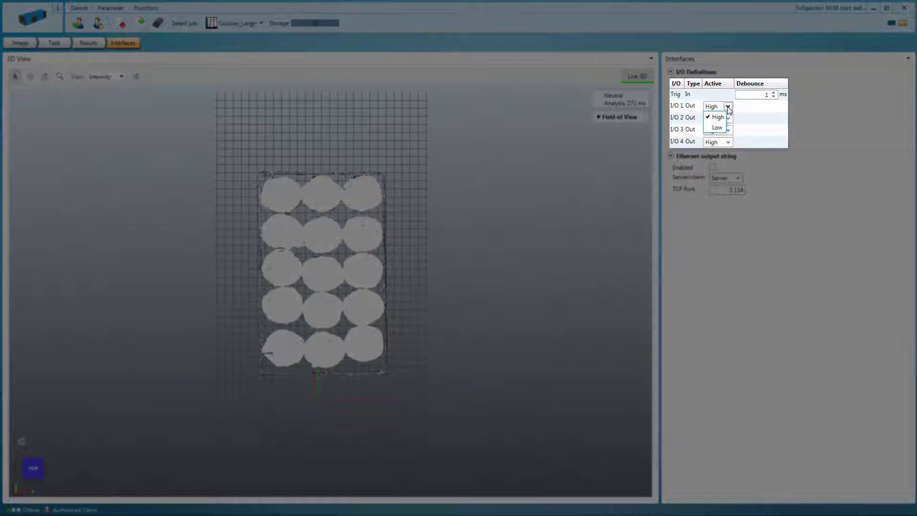